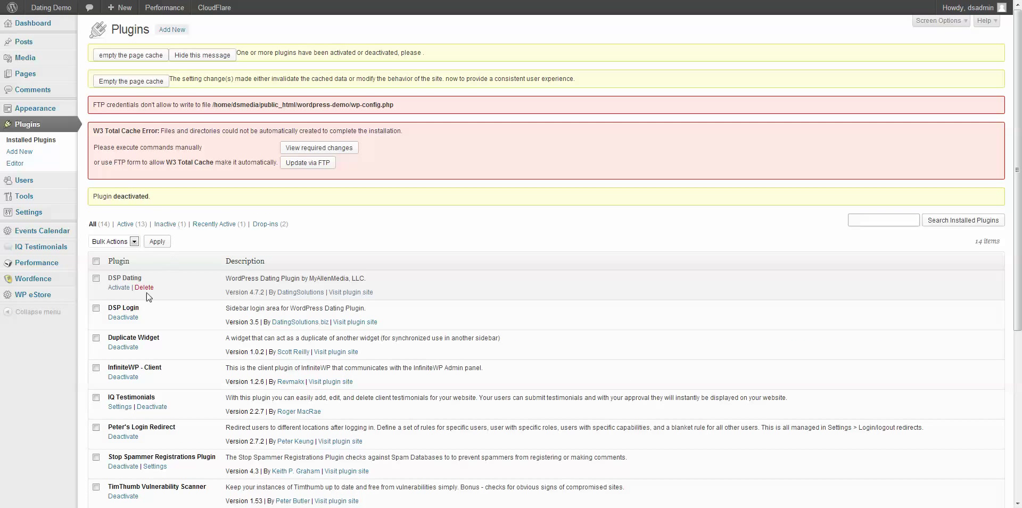
Step: Delete the deactivated DSP Dating plugin together with its files and data
click(144, 287)
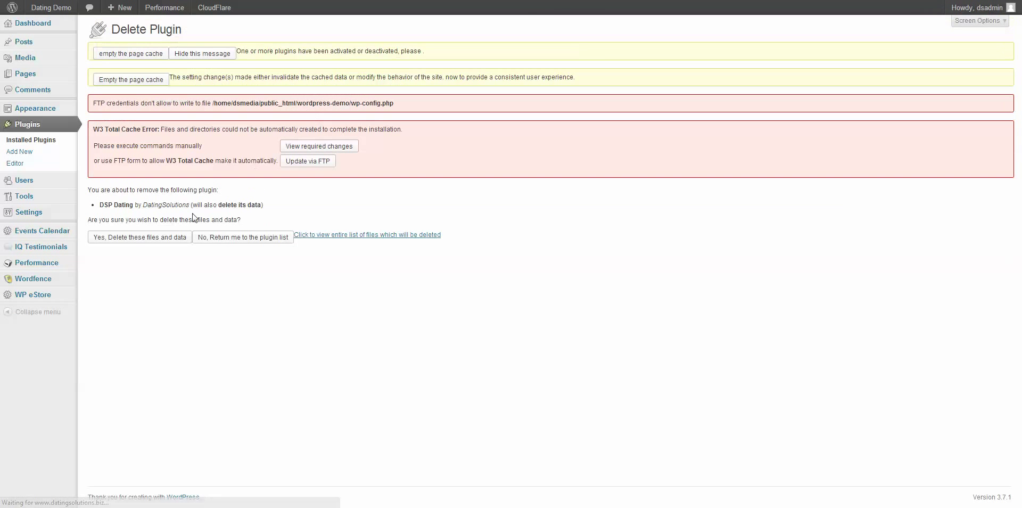
click(154, 239)
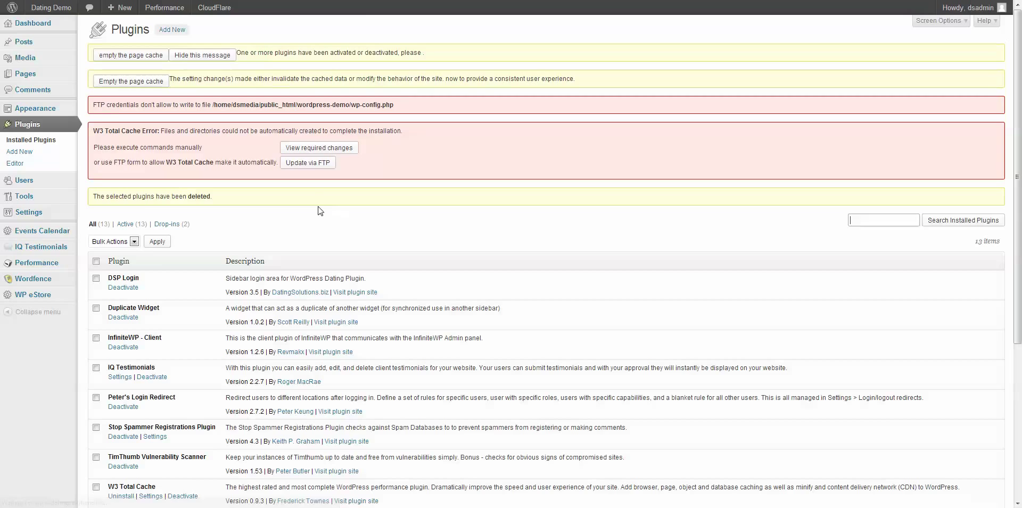
scroll(351, 232, down, 3)
scroll(351, 222, up, 1)
scroll(389, 233, up, 2)
Step: Upload and install the plugin package dsp_dating-4.7.2.zip from the Staging folder
click(172, 29)
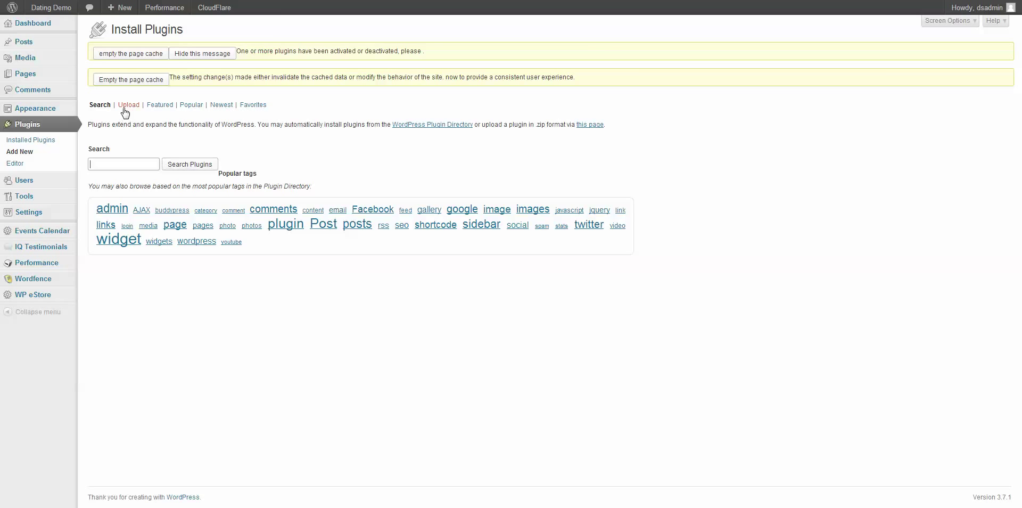
click(128, 105)
click(157, 164)
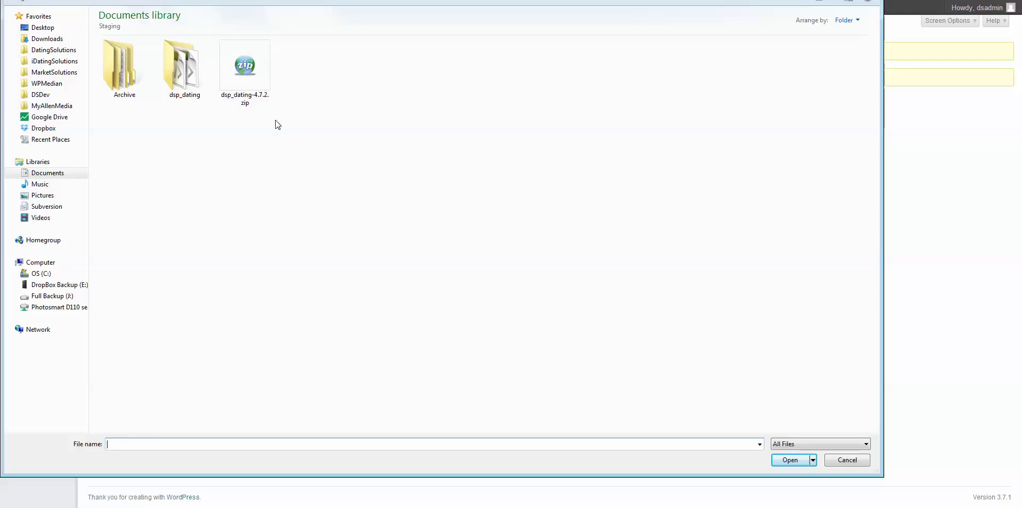
double_click(246, 68)
click(111, 163)
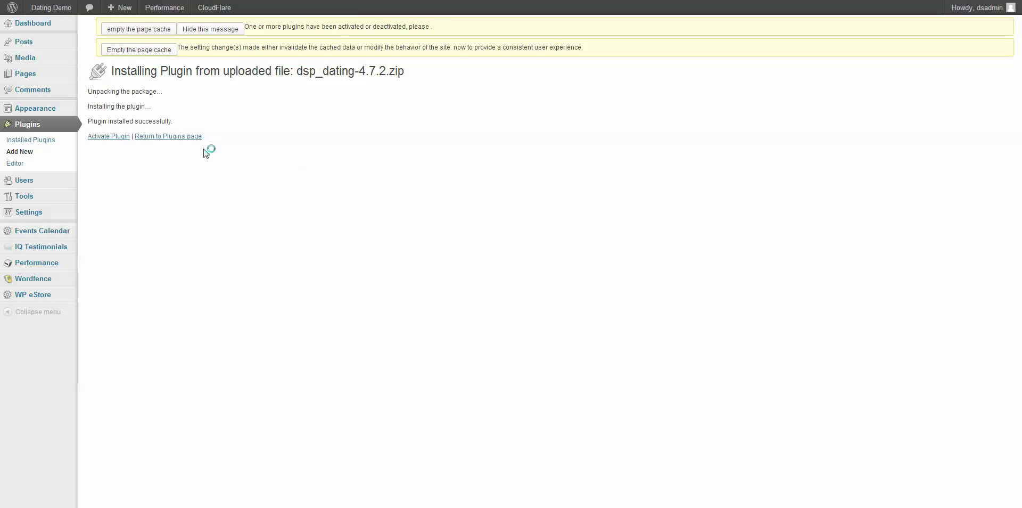
Step: Activate the newly installed DSP Dating plugin and look over the list of installed plugins
click(106, 143)
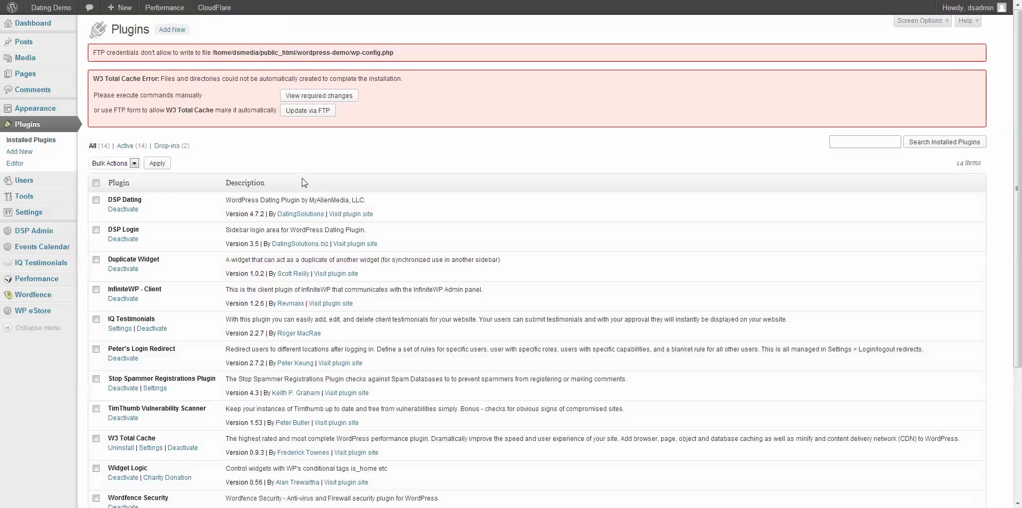
scroll(270, 163, down, 1)
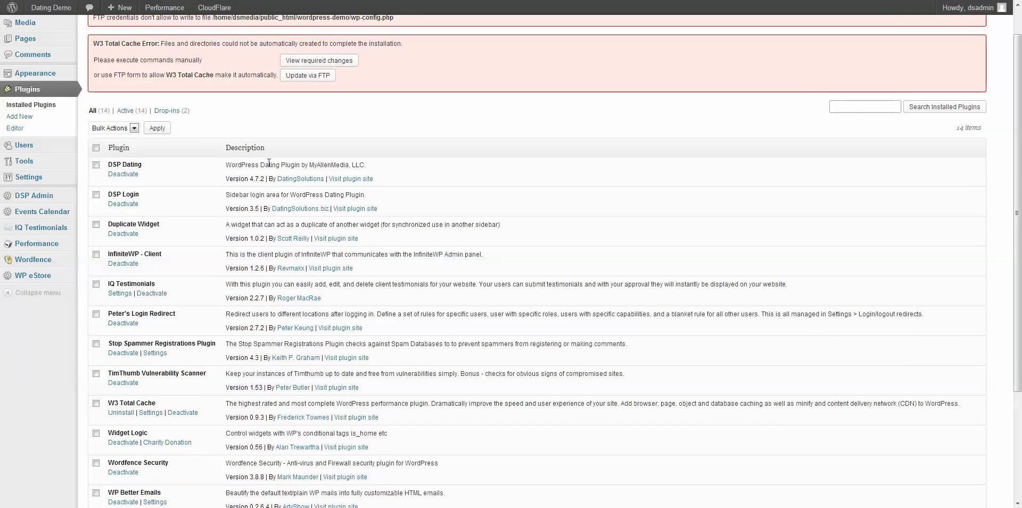
scroll(269, 162, up, 1)
scroll(269, 163, down, 1)
scroll(269, 162, up, 1)
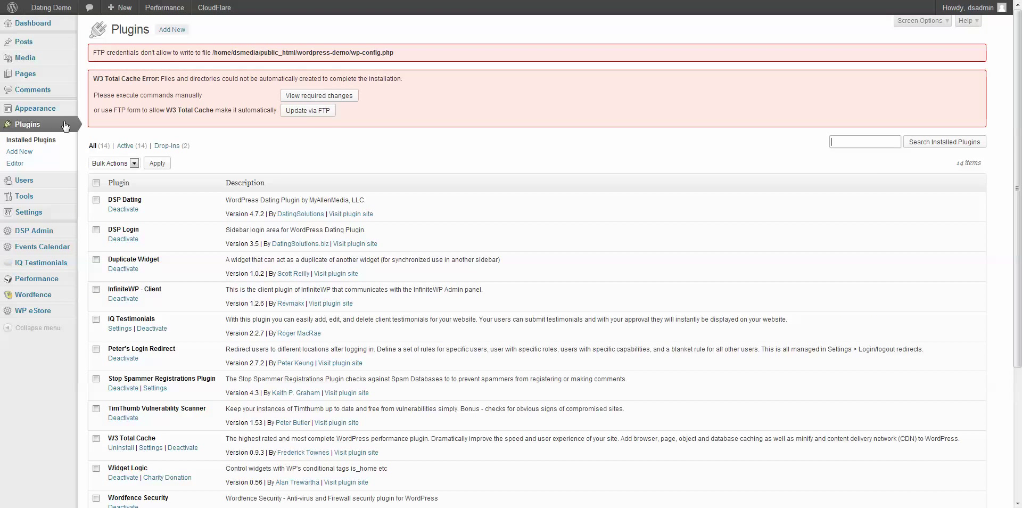
Step: Open the Members page for editing and examine its profile_header.php include shortcode
mouse_move(62, 77)
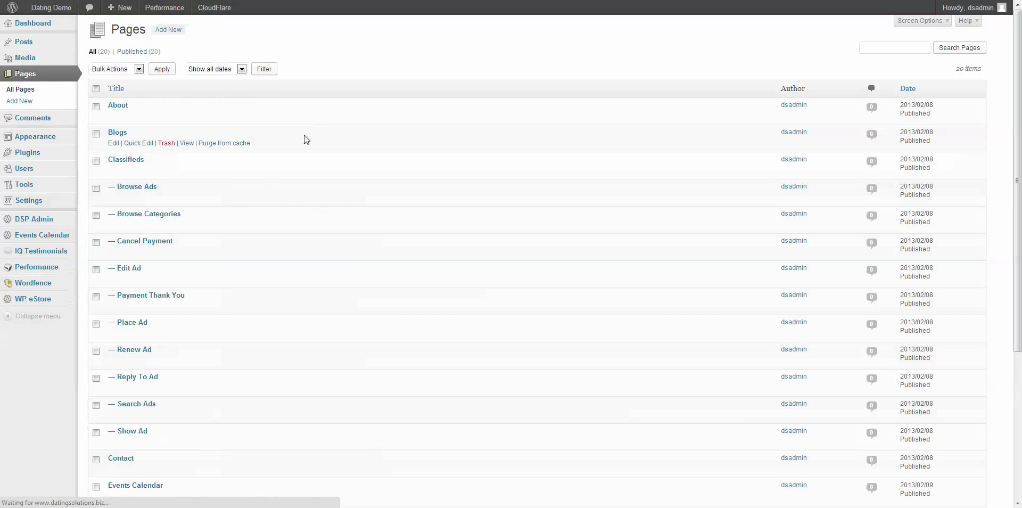
scroll(304, 139, down, 6)
click(127, 324)
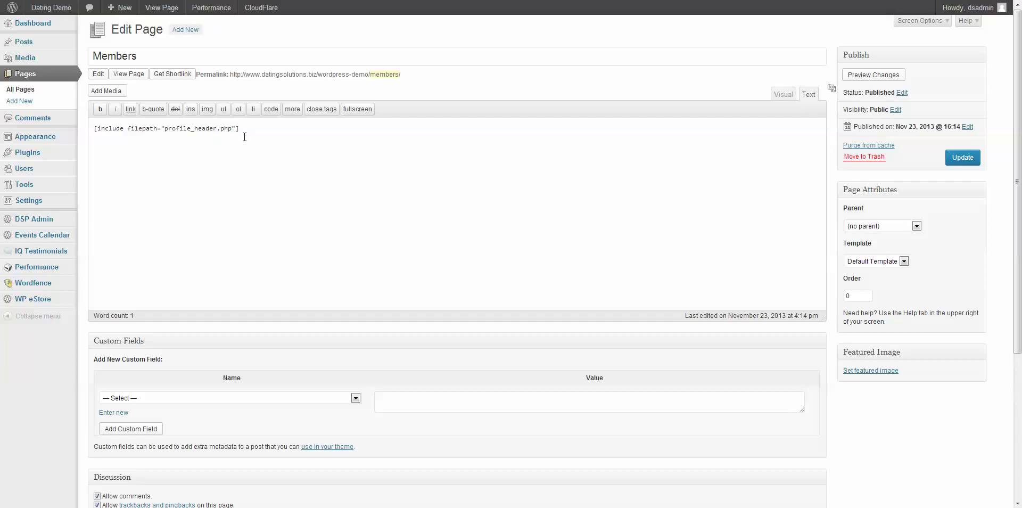
drag(245, 137, 97, 134)
click(210, 204)
Step: Remove the blank page item between Home and Search from the Nav main menu
mouse_move(52, 137)
click(108, 174)
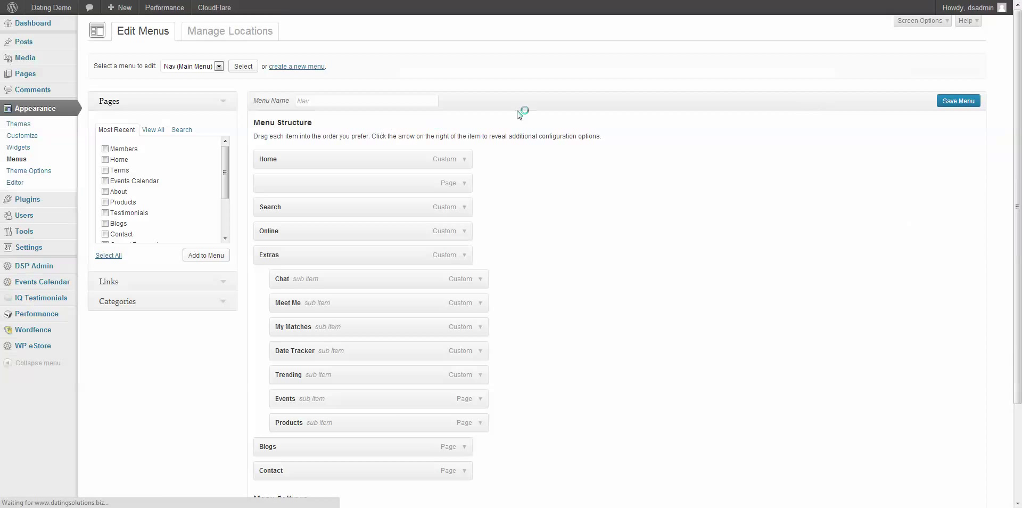
click(465, 183)
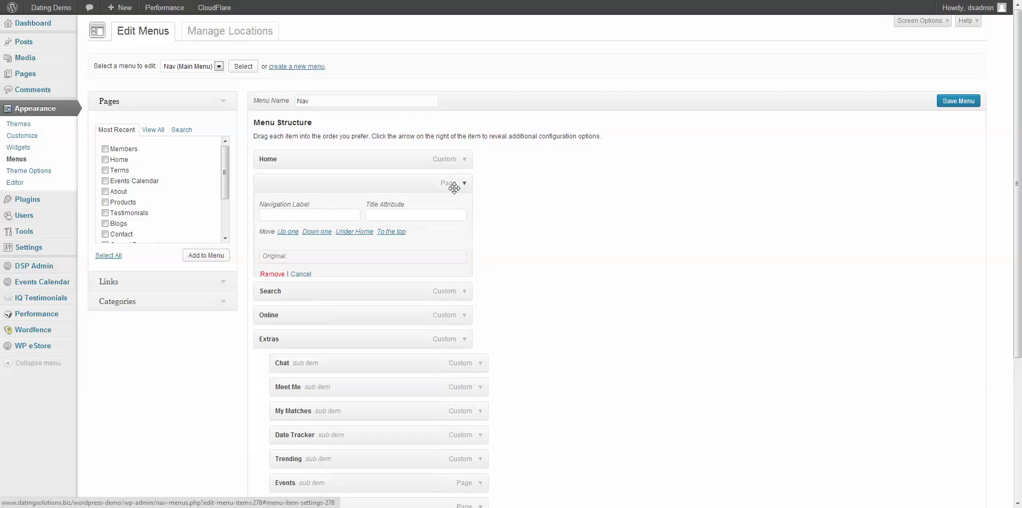
click(271, 279)
Step: Add the Members page to the Nav menu between Home and Search, and save the menu
click(105, 149)
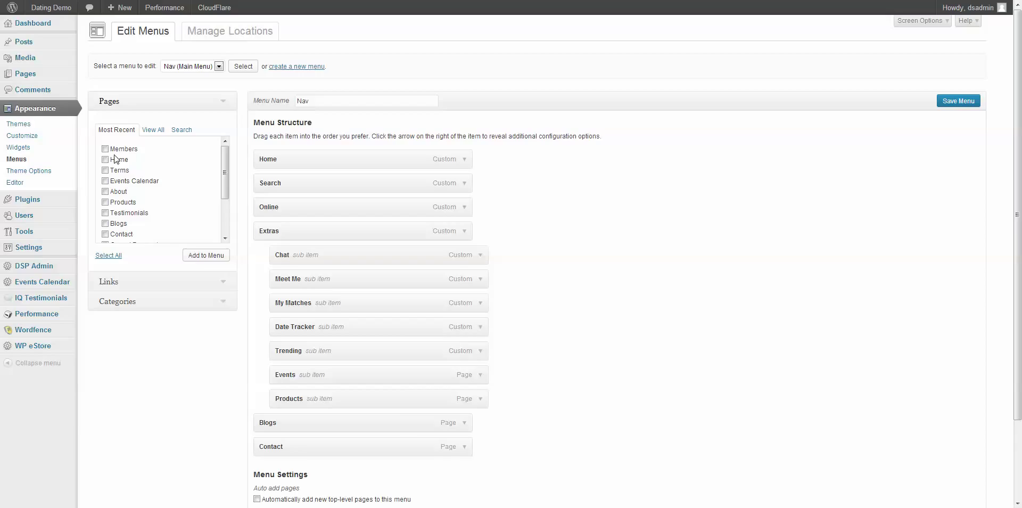
click(203, 256)
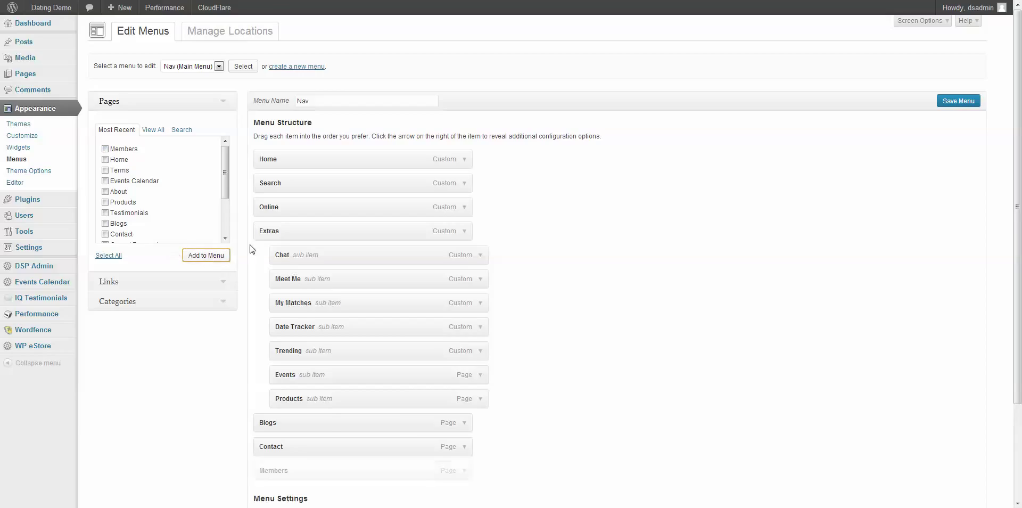
drag(301, 471, 306, 182)
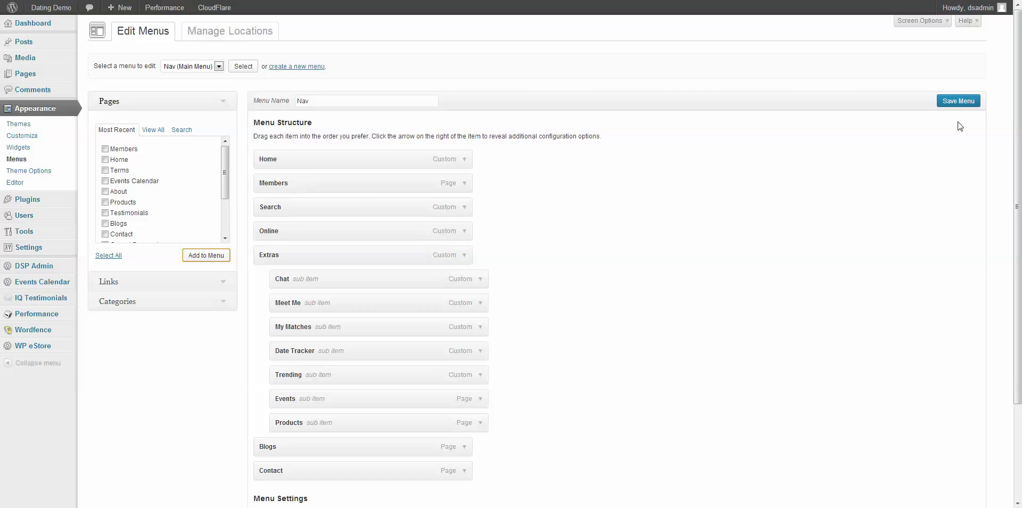
click(961, 101)
Step: Switch to the live dating site and check its Members page through the navigation menu
key(ctrl+Tab)
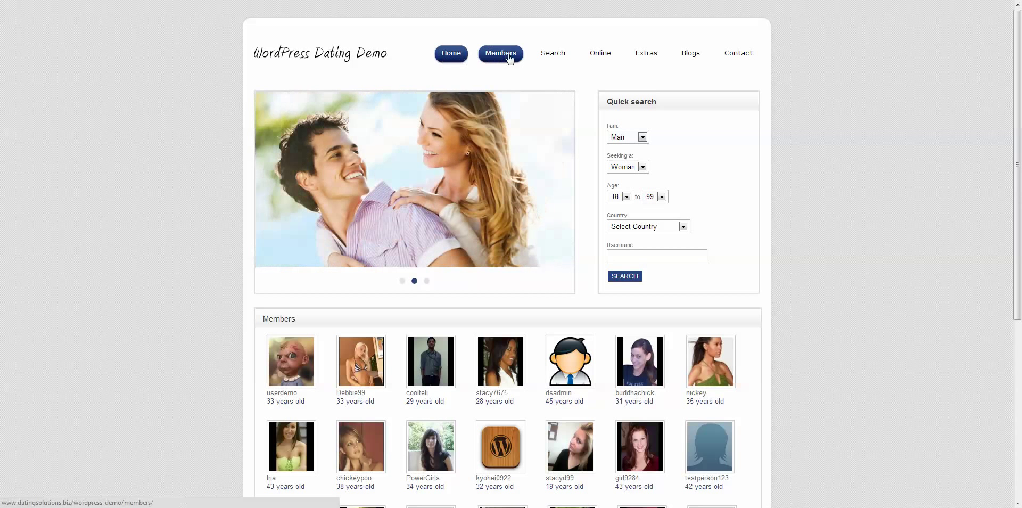
click(509, 56)
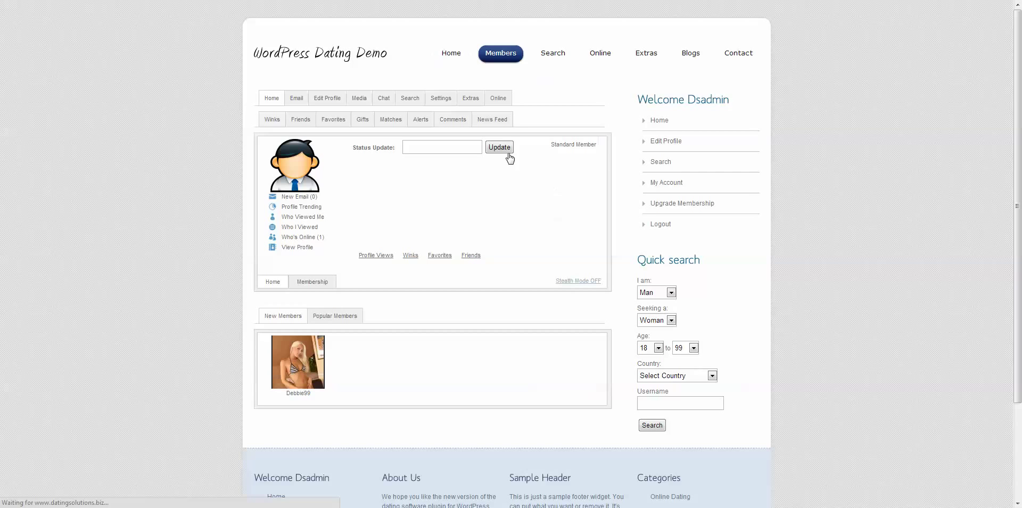
scroll(422, 188, down, 2)
scroll(441, 209, up, 2)
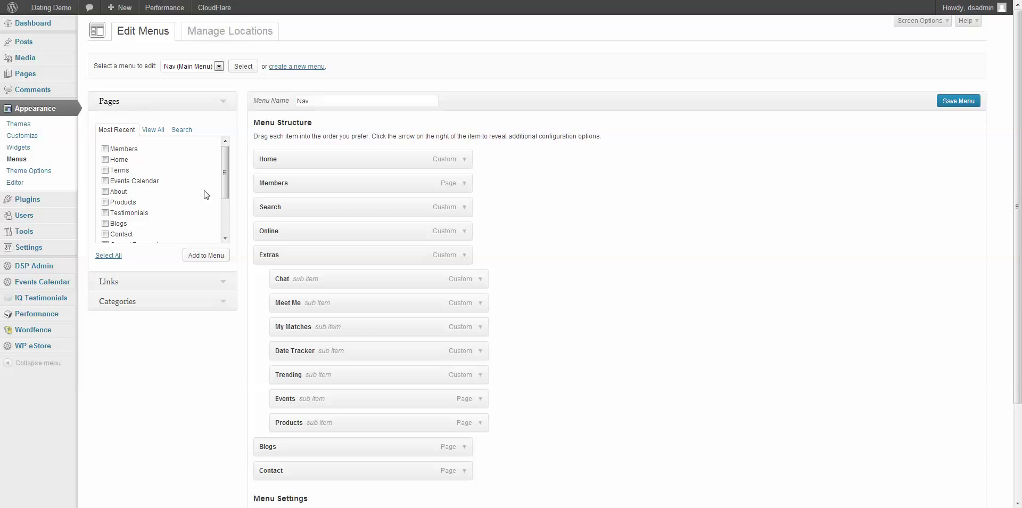
Step: Look over the installed plugins and open the DSP Login options to review its redirects and logged-in links
mouse_move(53, 200)
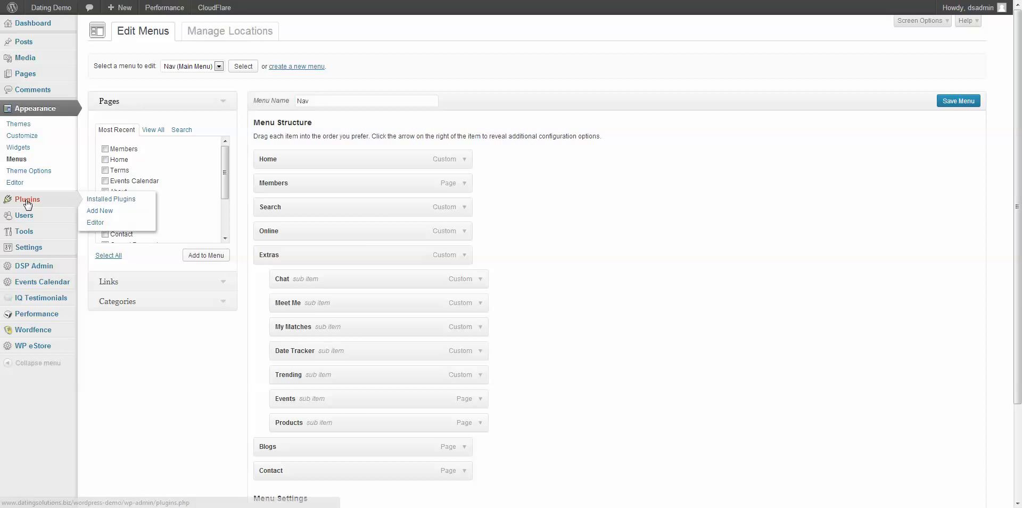
click(93, 201)
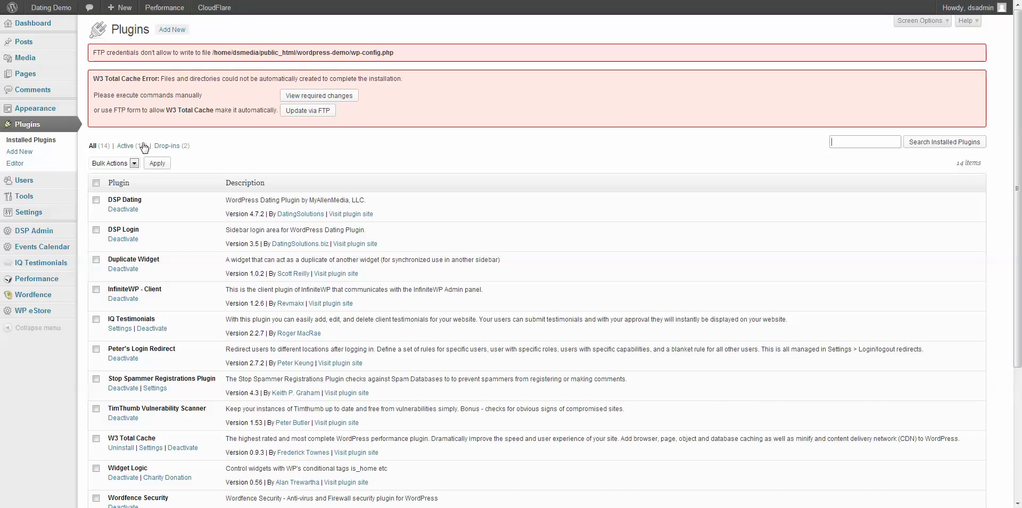
mouse_move(64, 213)
click(108, 299)
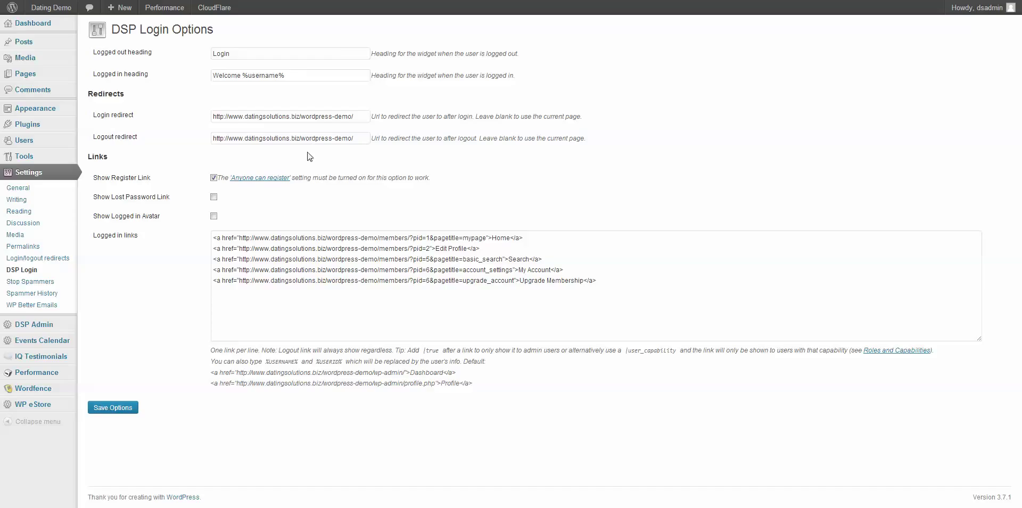
Step: Review the login/logout redirect rules for specific users and specific roles
click(55, 257)
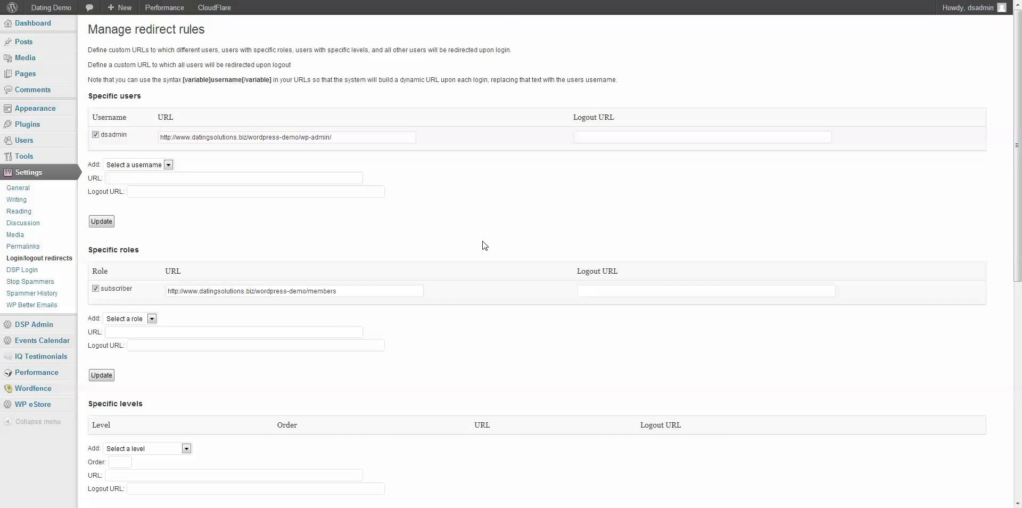
scroll(366, 196, down, 1)
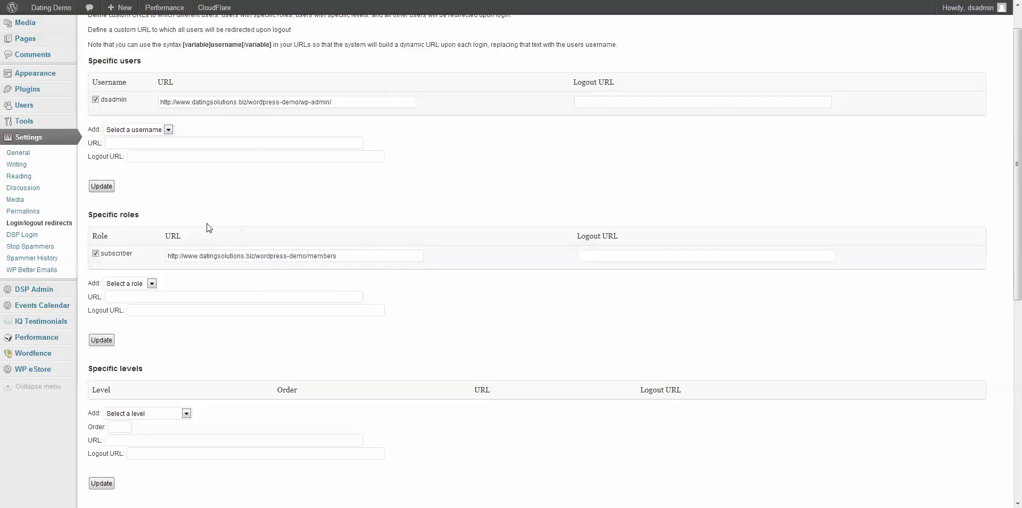
scroll(270, 99, up, 1)
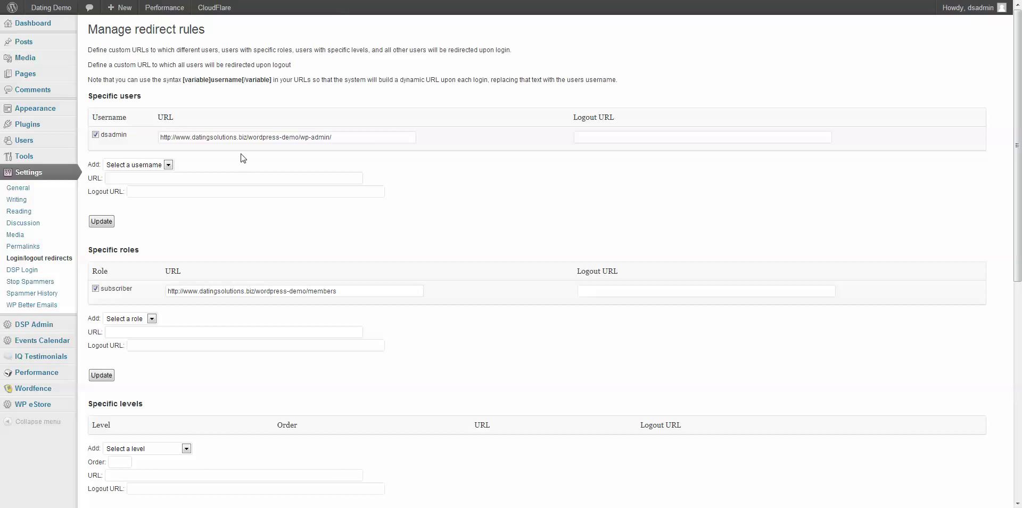
Step: Open the admin list of pages and examine the live site's home page, including its slider, quick search and member grid
click(29, 74)
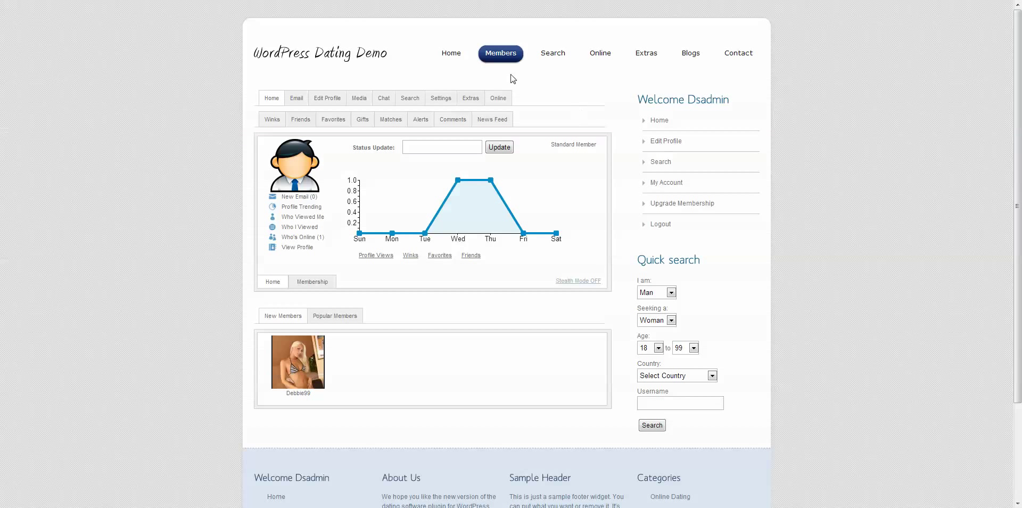
click(451, 53)
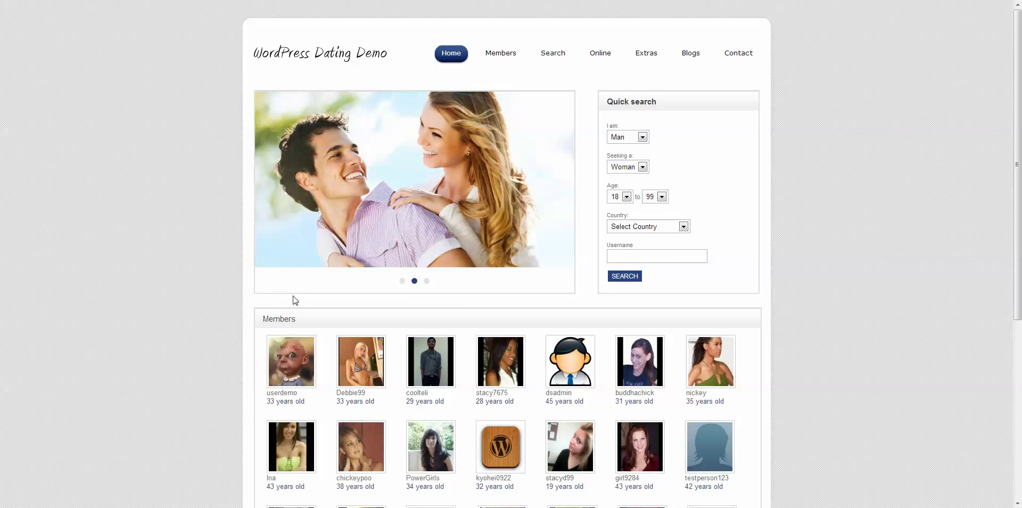
scroll(213, 298, down, 3)
scroll(197, 306, up, 3)
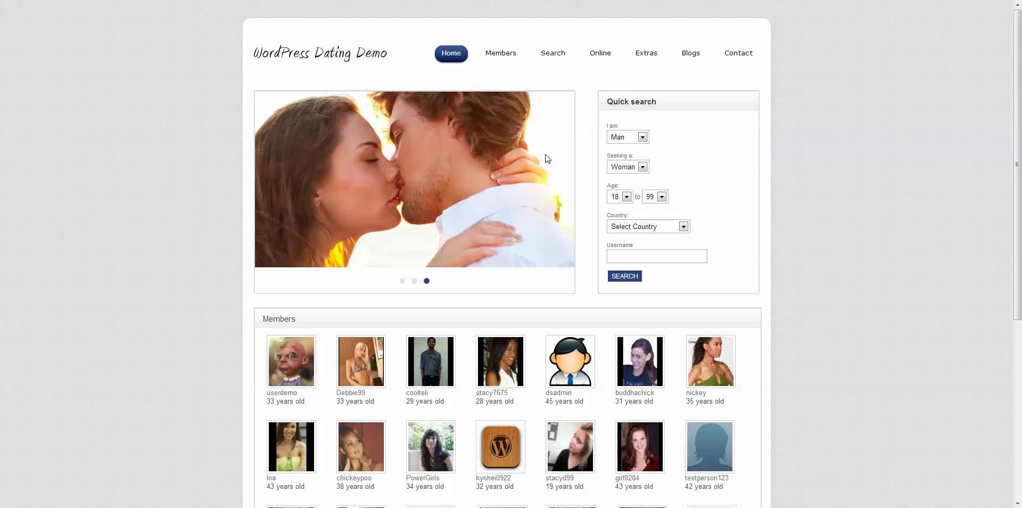
scroll(552, 265, down, 3)
scroll(548, 254, up, 3)
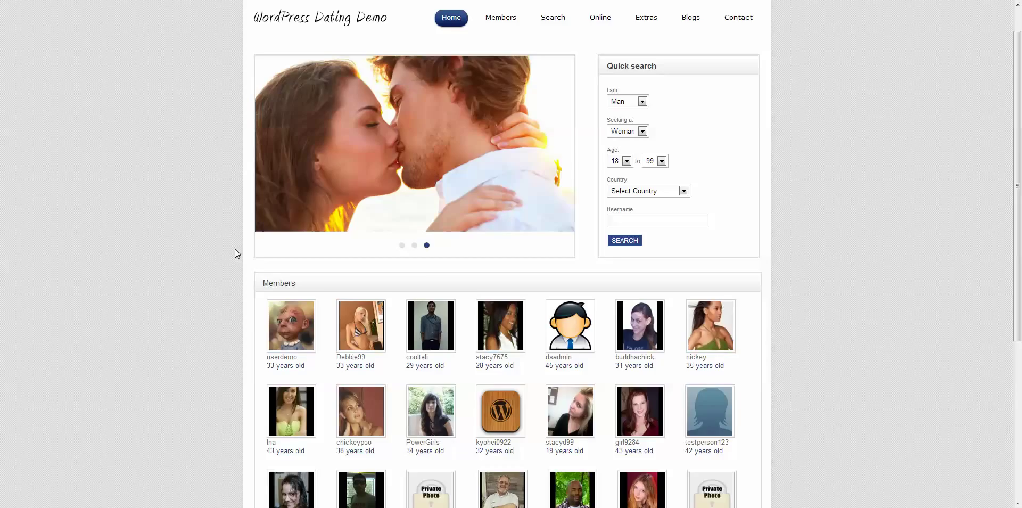
scroll(468, 173, down, 3)
scroll(529, 248, up, 3)
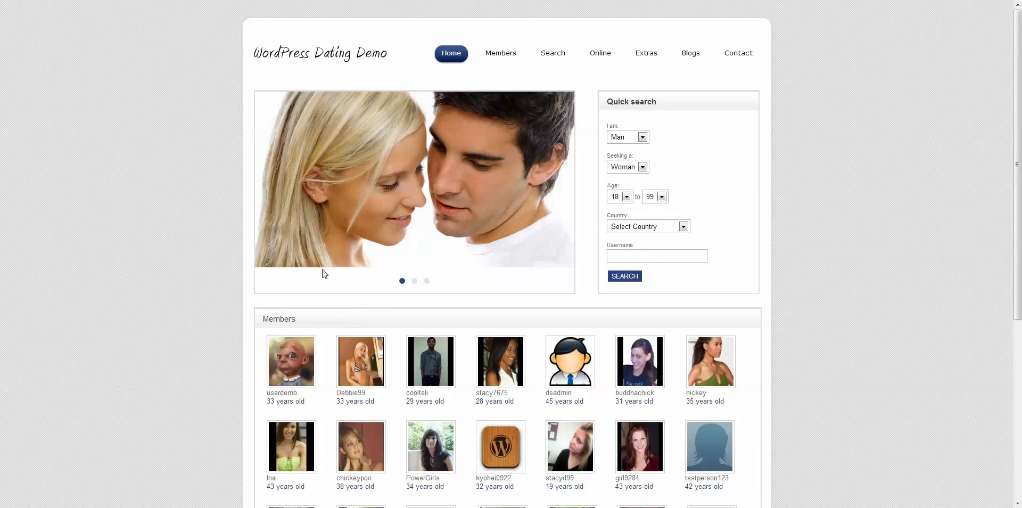
scroll(431, 334, down, 2)
scroll(431, 334, up, 2)
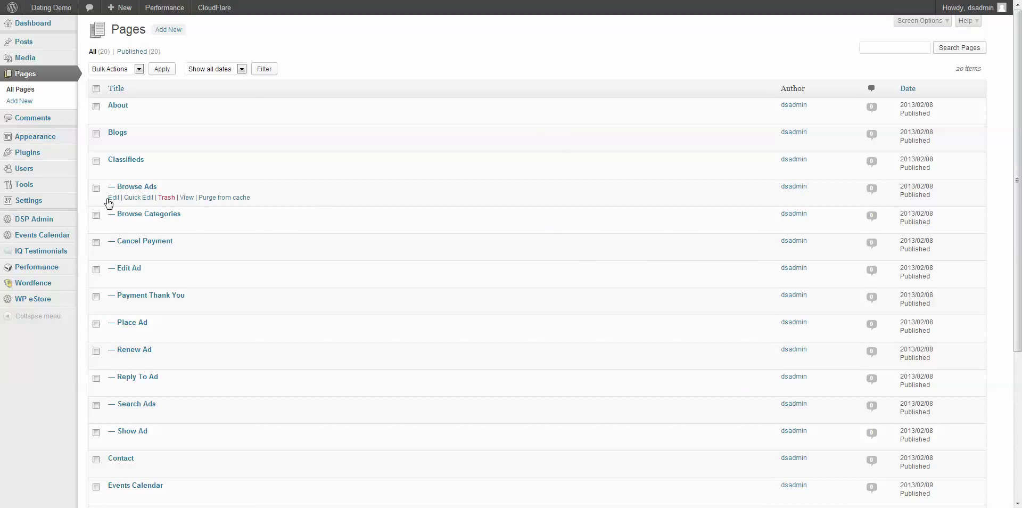
Step: Open the Home page for editing from the list of pages
scroll(284, 234, down, 3)
scroll(320, 262, down, 2)
click(118, 297)
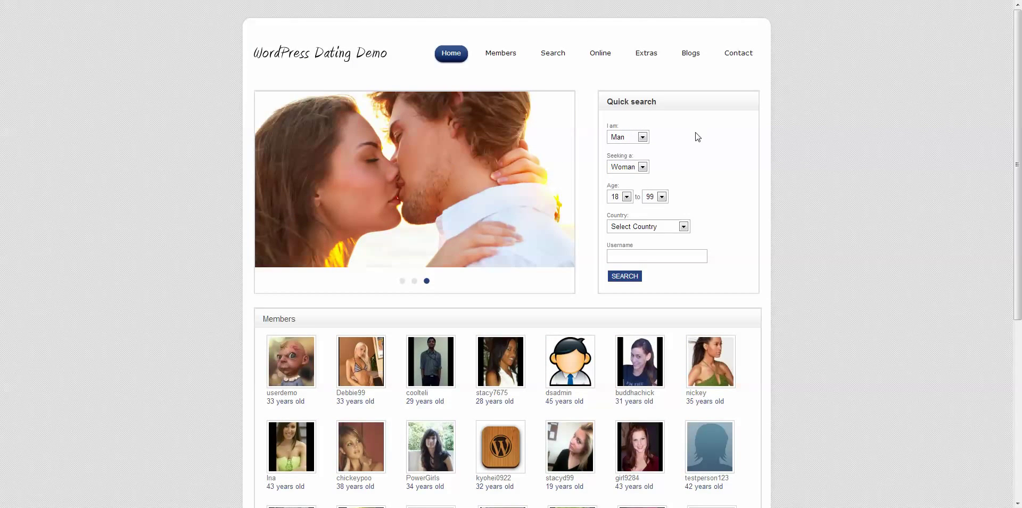
Step: Check the member grid on the live home page, visit the Members page and return to the home page
scroll(672, 215, down, 2)
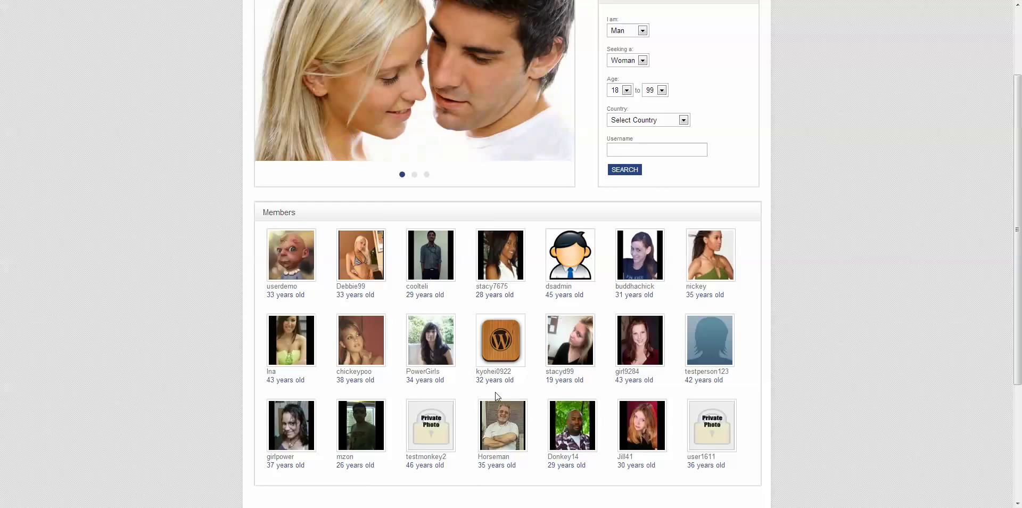
scroll(495, 396, up, 2)
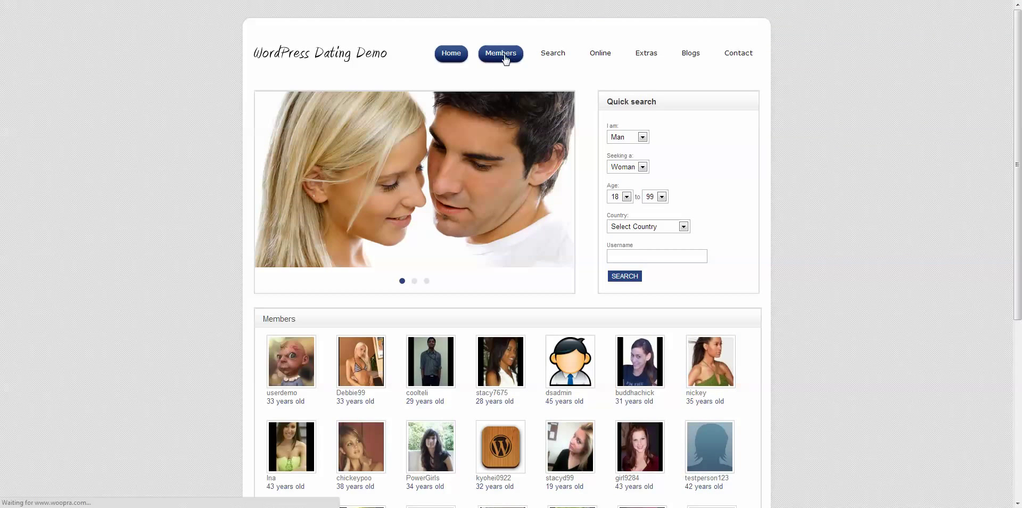
click(503, 58)
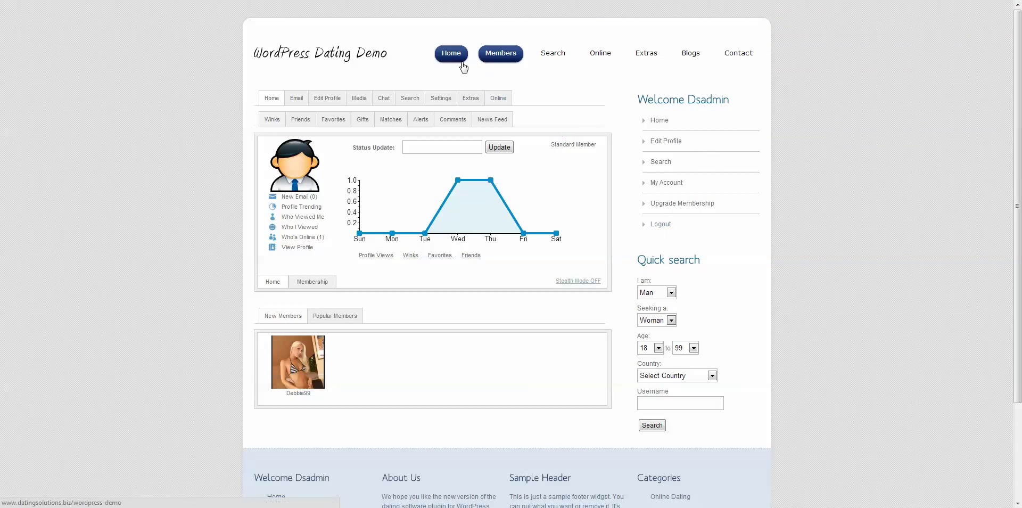
click(452, 59)
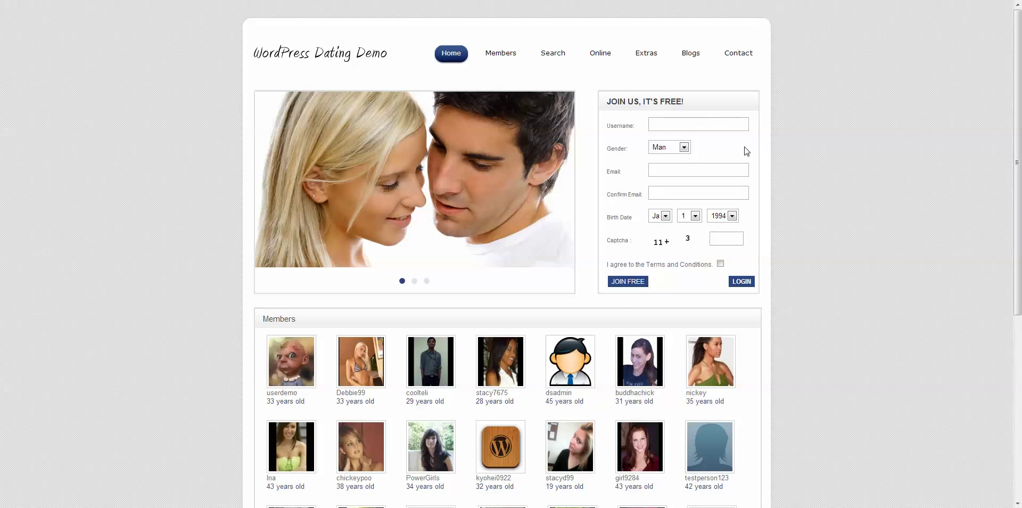
Step: Log in to the dating site from the Members page using the prefilled administrator credentials
click(739, 282)
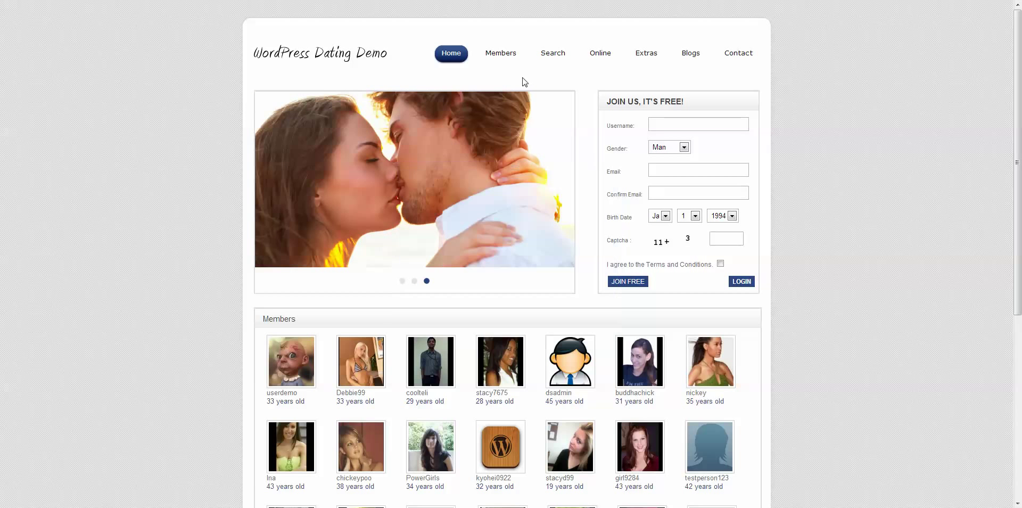
click(503, 55)
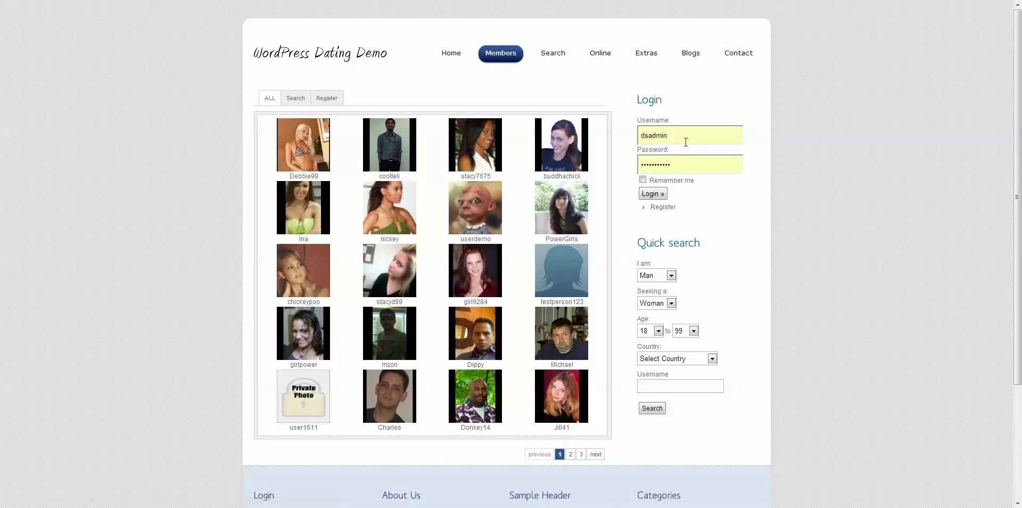
click(653, 194)
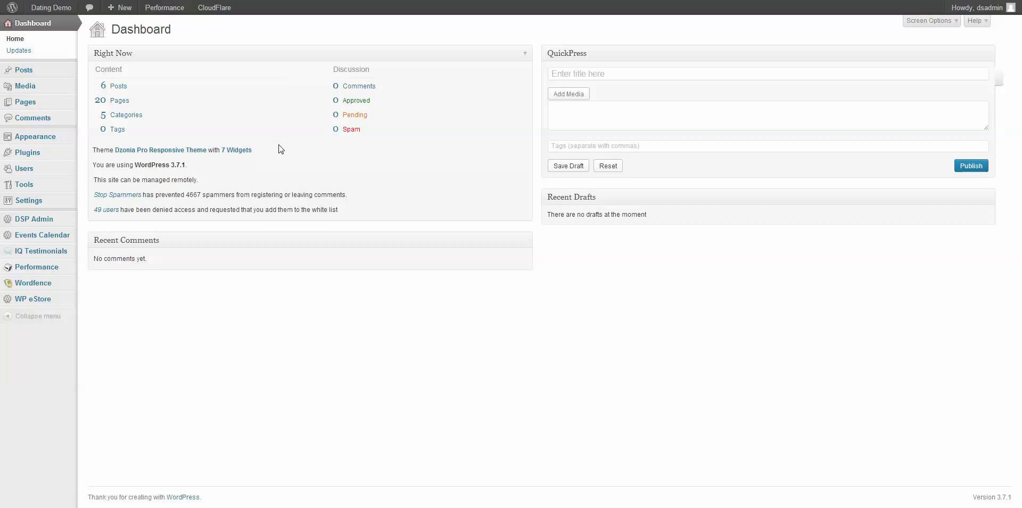
Step: Open the DSP Admin general settings and review the activation, approval and media count options
click(42, 219)
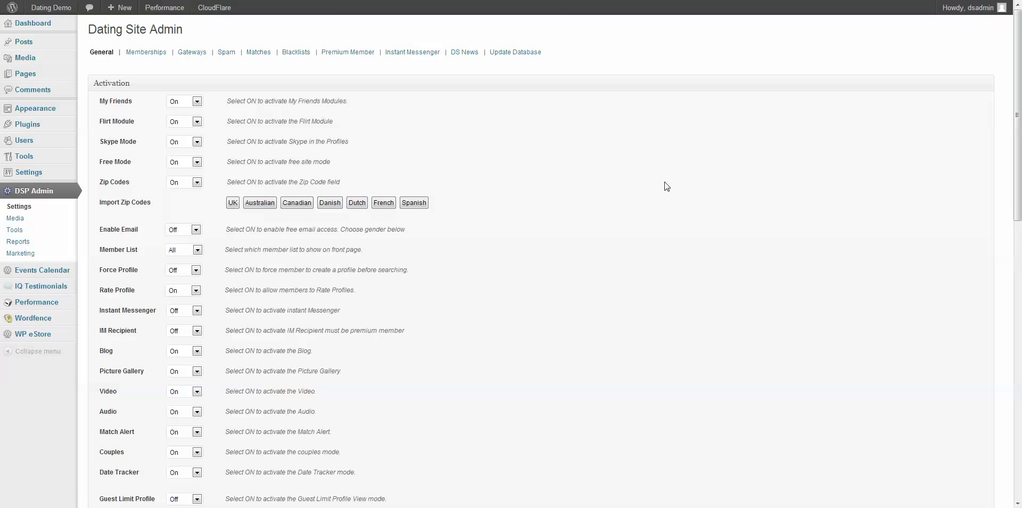
scroll(588, 156, down, 12)
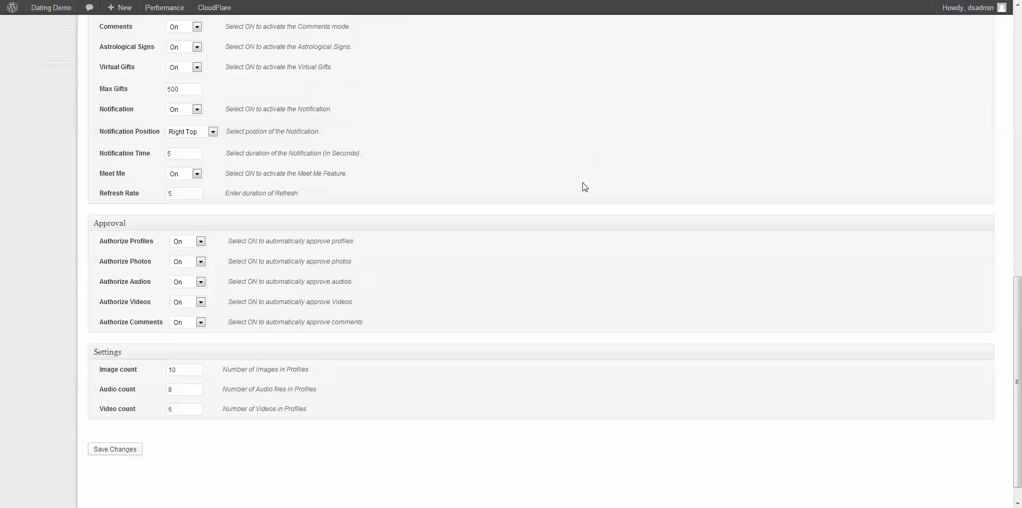
scroll(584, 185, up, 12)
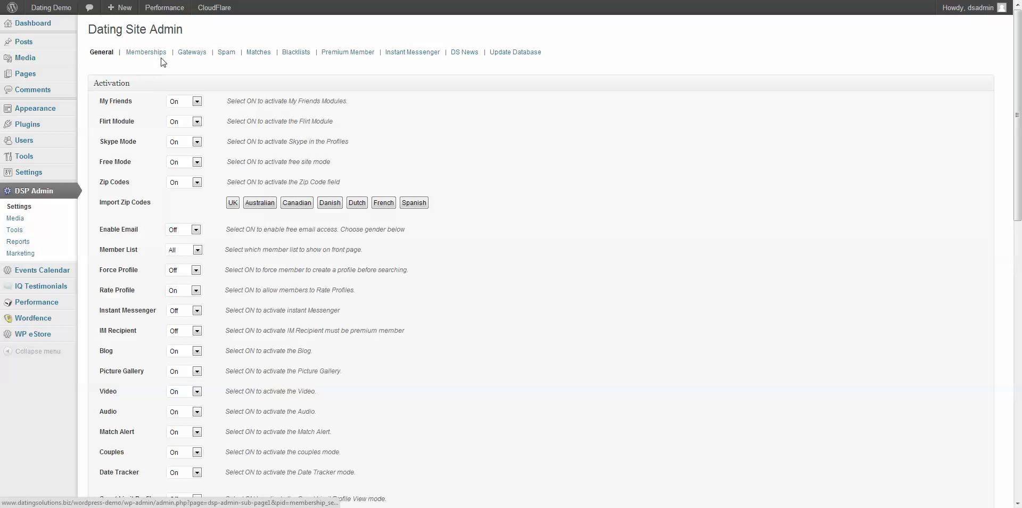